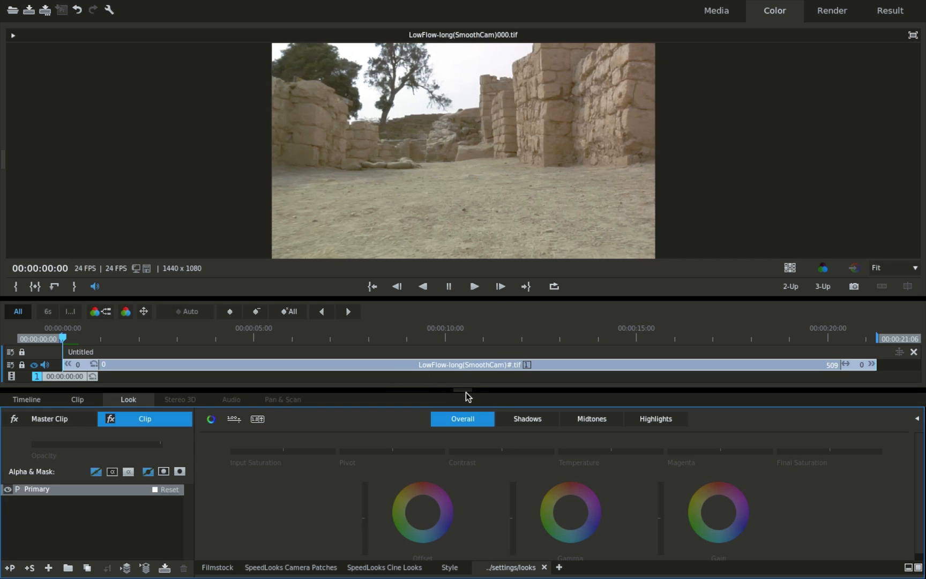
Step: Enlarge the viewer by lowering the divider above the look controls, and briefly expand and collapse the saved looks browser
mouse_move(463, 389)
left_mouse_down()
mouse_move(465, 255)
mouse_move(459, 395)
left_mouse_up()
left_click(457, 426)
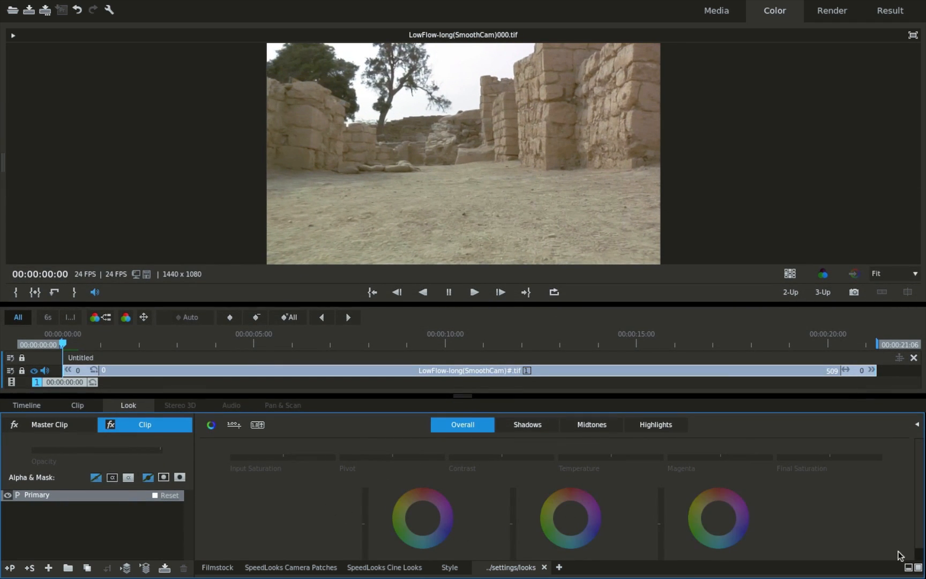
left_click(909, 568)
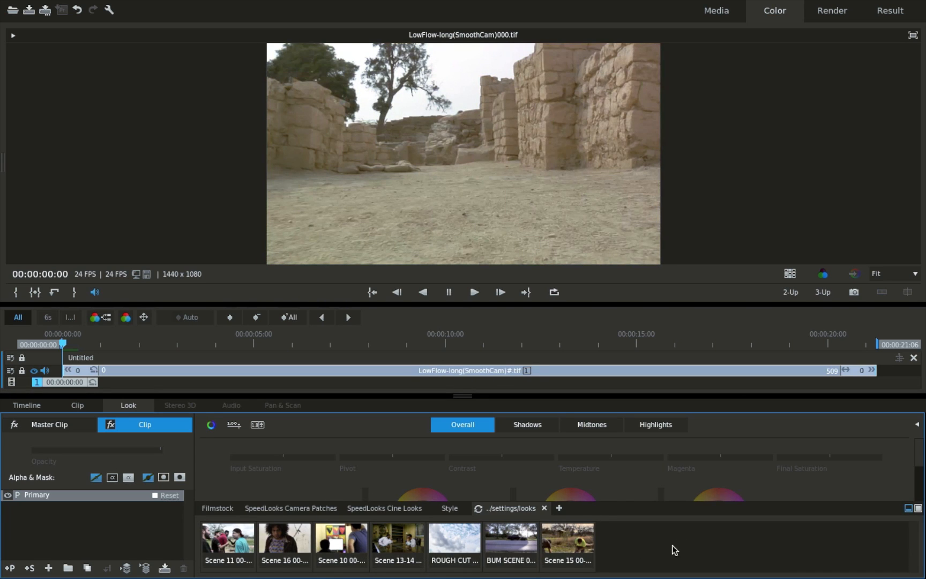
left_click(908, 508)
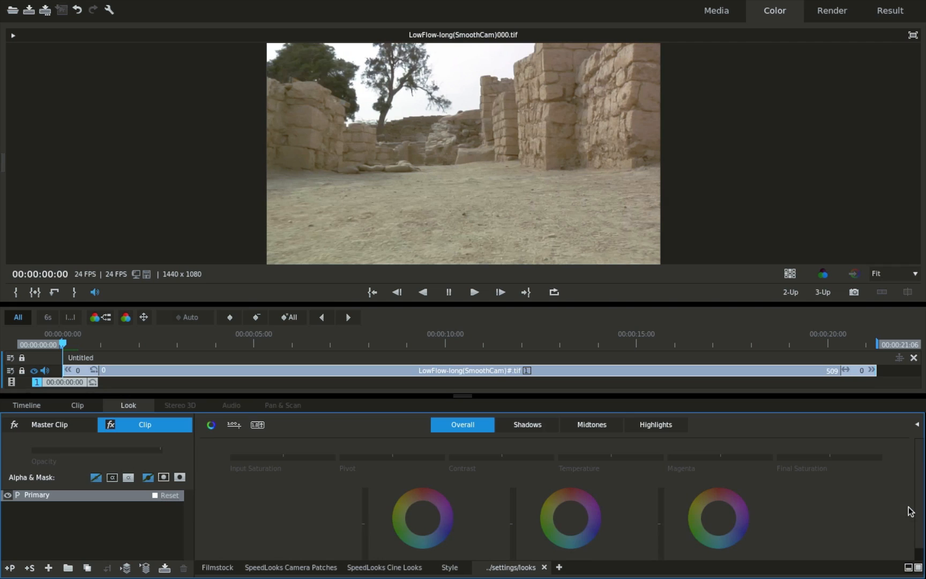
Step: Examine the side panel with snapshots, masks and annotations and the analysis scopes, collapsing each one again
left_click(917, 424)
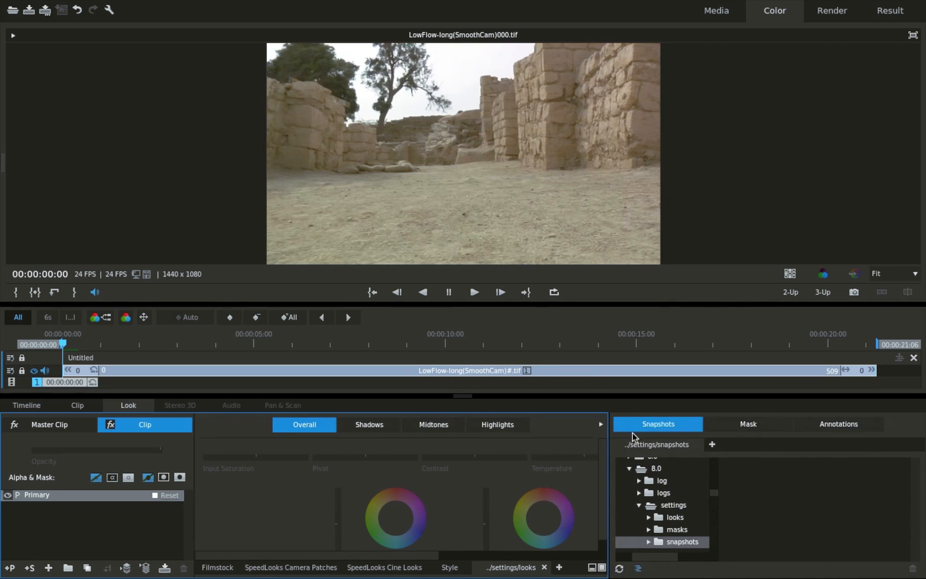
left_click(600, 424)
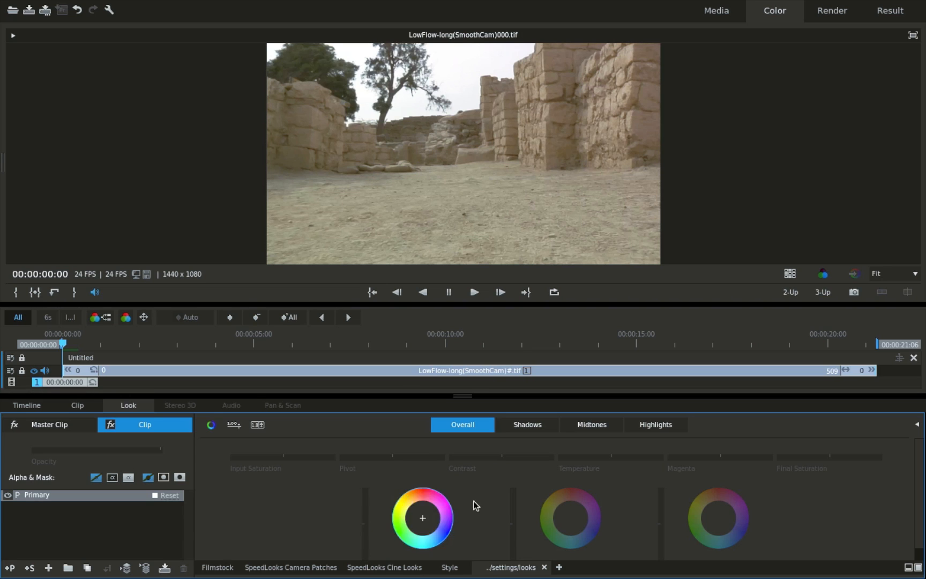
left_click(14, 37)
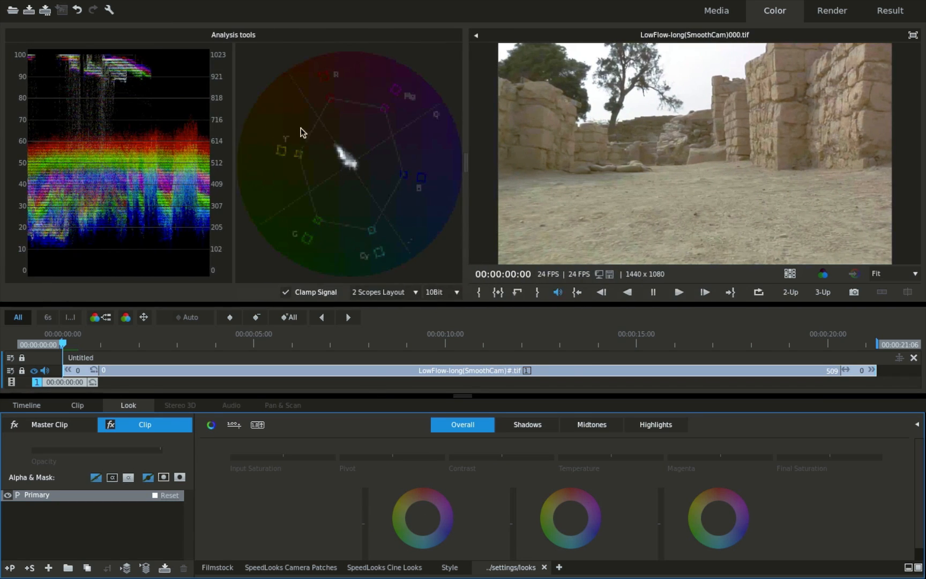
left_click(474, 35)
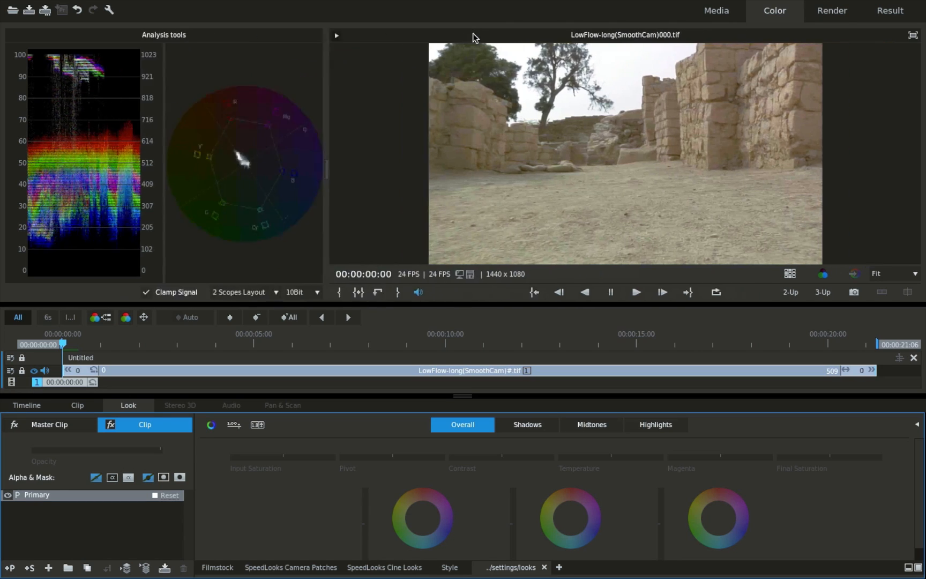
left_click(917, 424)
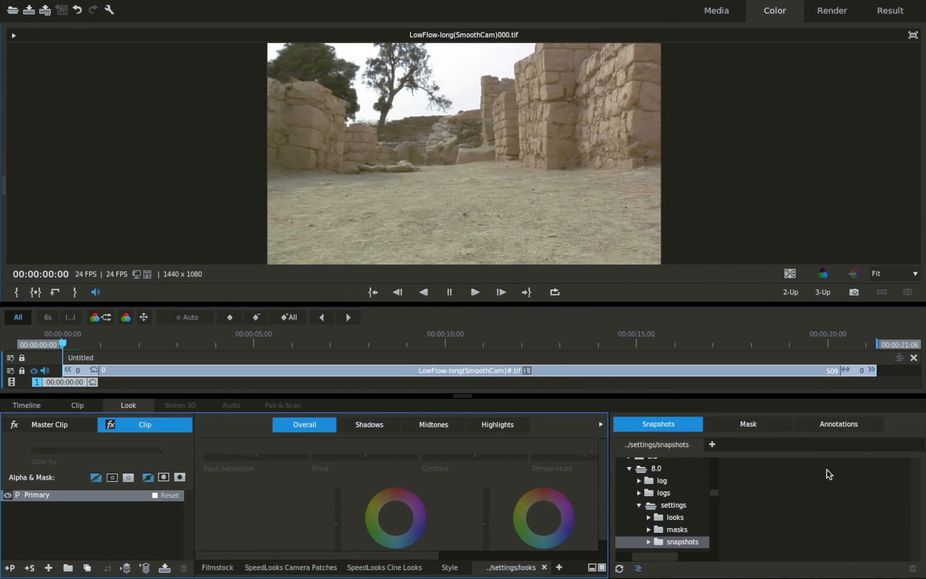
left_click(828, 425)
left_click(665, 423)
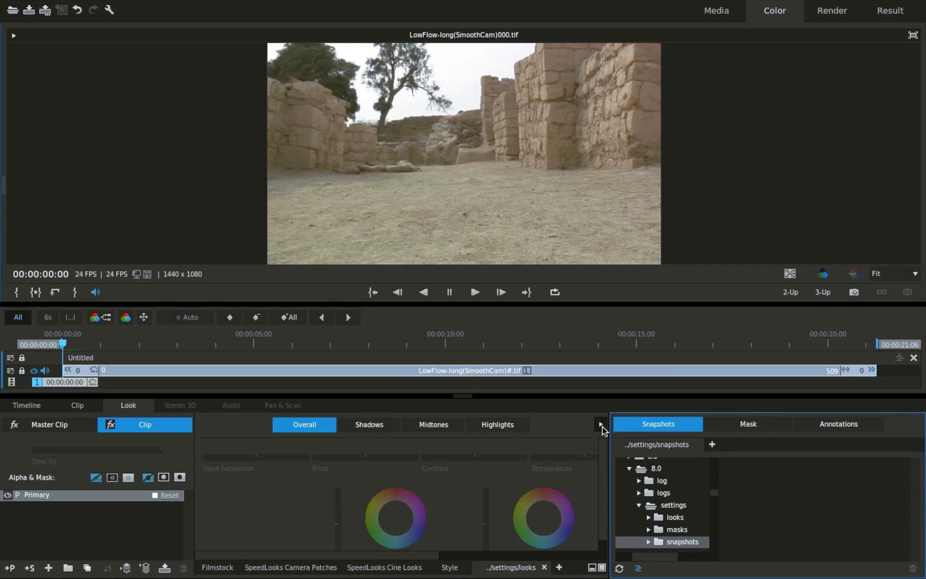
left_click(600, 425)
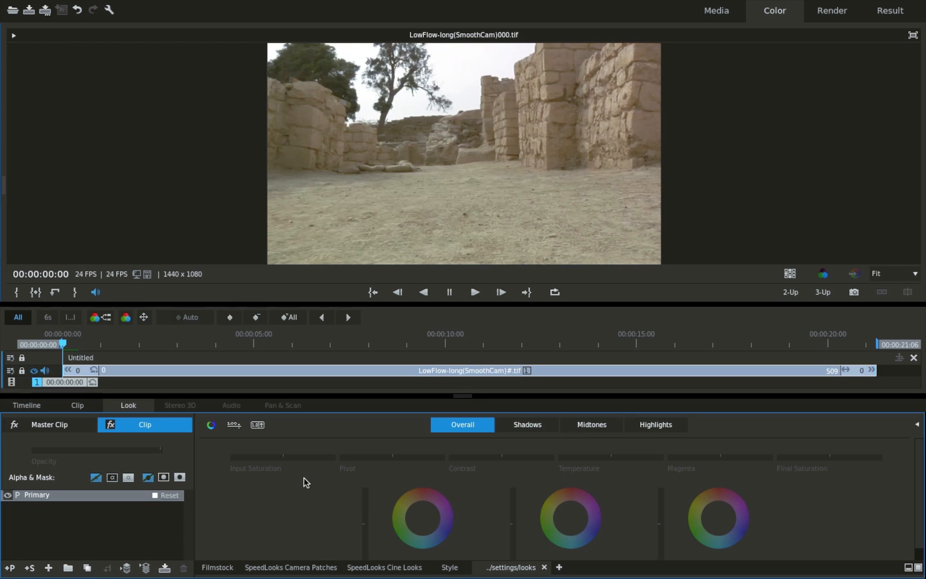
Step: Try a yellow-green tint on the Offset color wheel and reset it, and undo a trial change of the Offset level
left_click(422, 514)
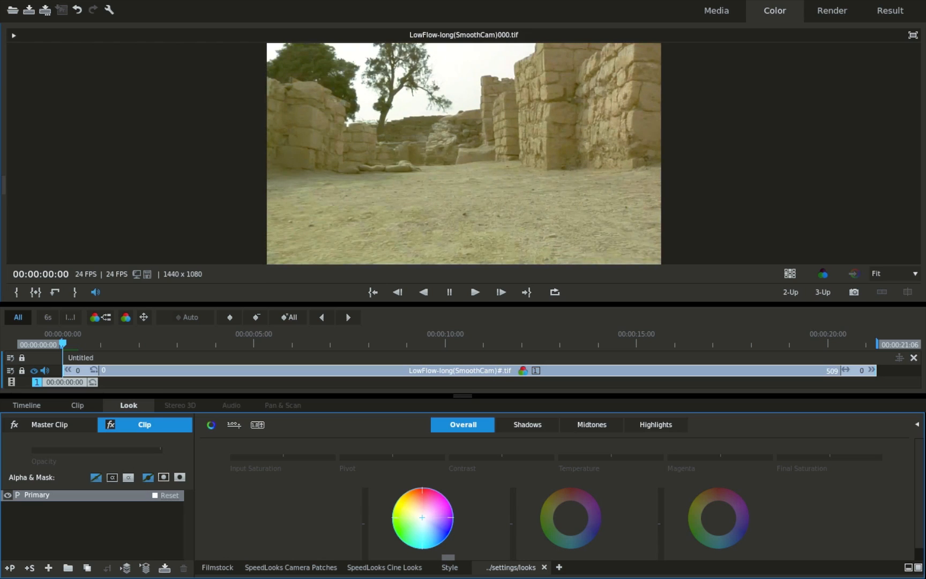
left_click(449, 557)
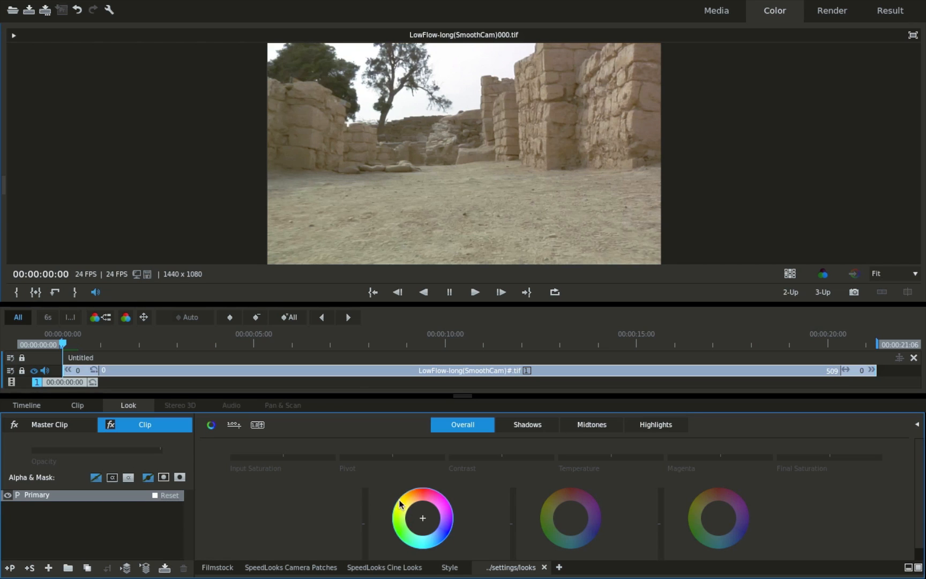
left_click_drag(365, 516, 364, 524)
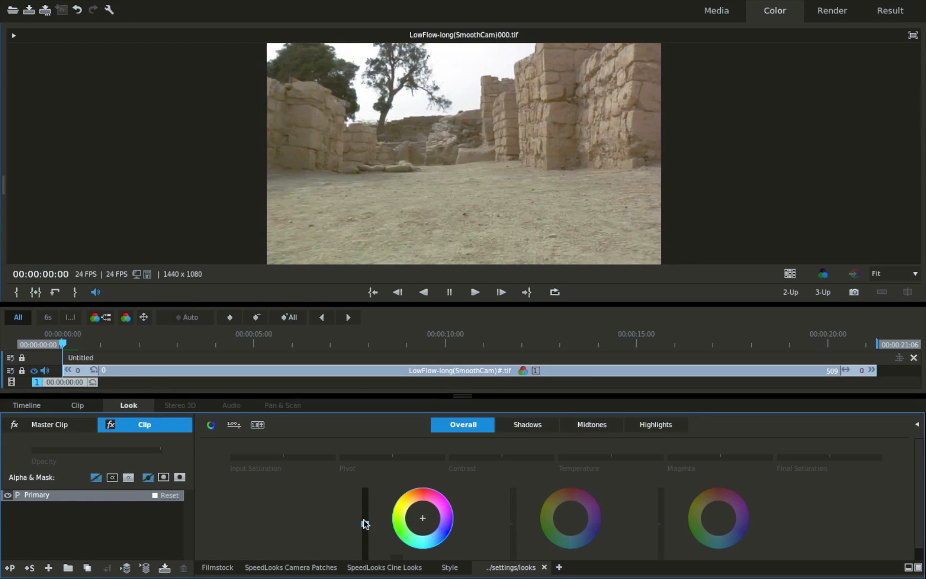
key("ctrl+z")
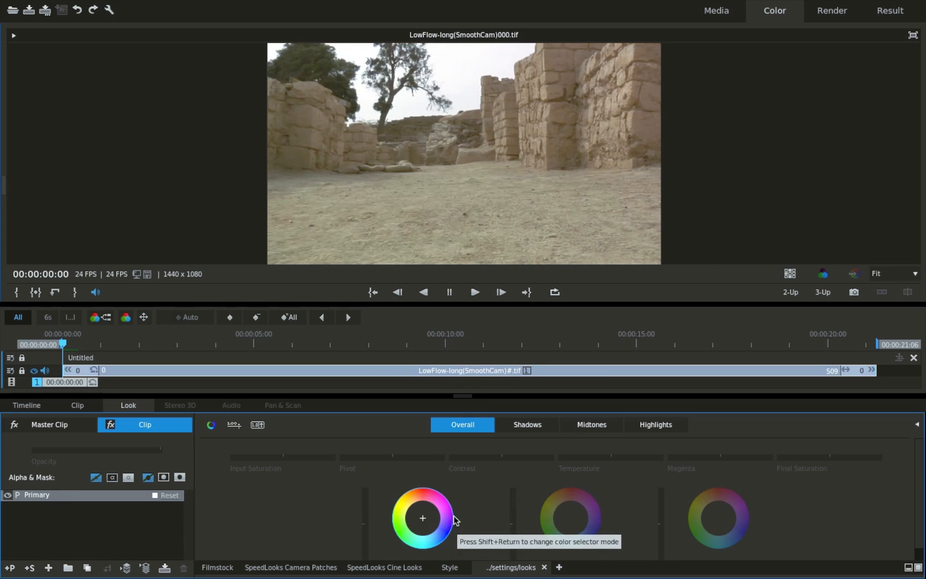
Step: Try a warm orange tint on the Offset wheel and reset it, and undo a trial darkening of the Offset level
left_click(423, 516)
left_click(422, 516)
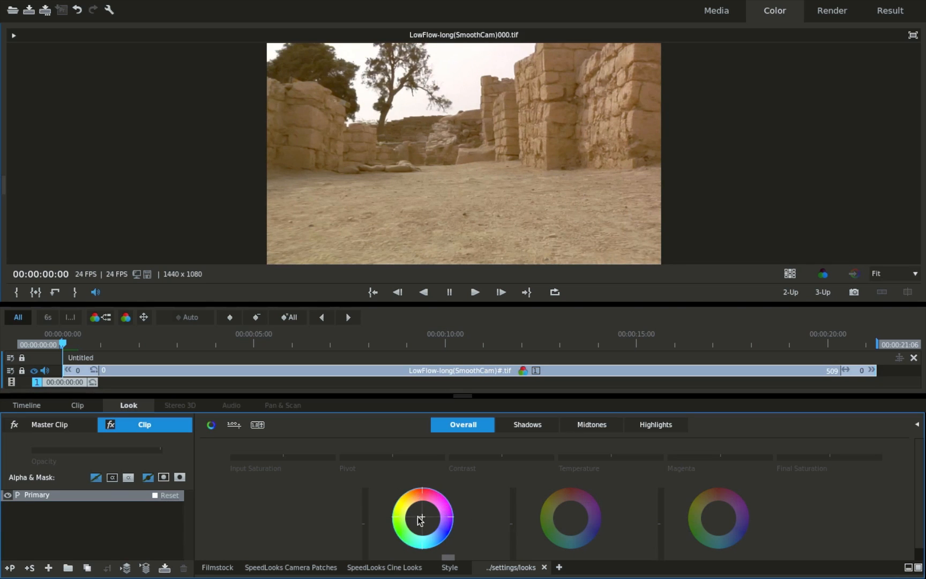
left_click(449, 557)
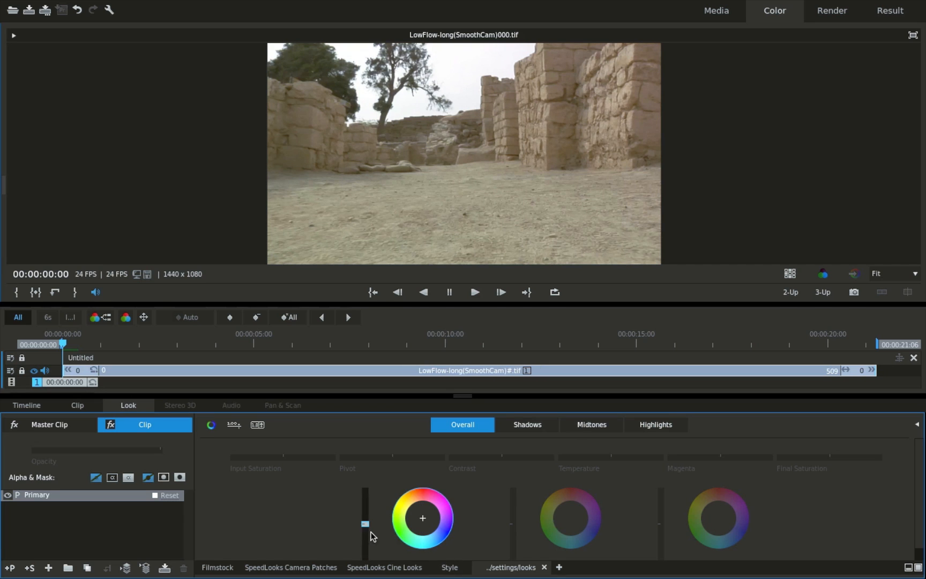
mouse_move(366, 527)
left_mouse_down()
mouse_move(365, 515)
mouse_move(365, 529)
left_mouse_up()
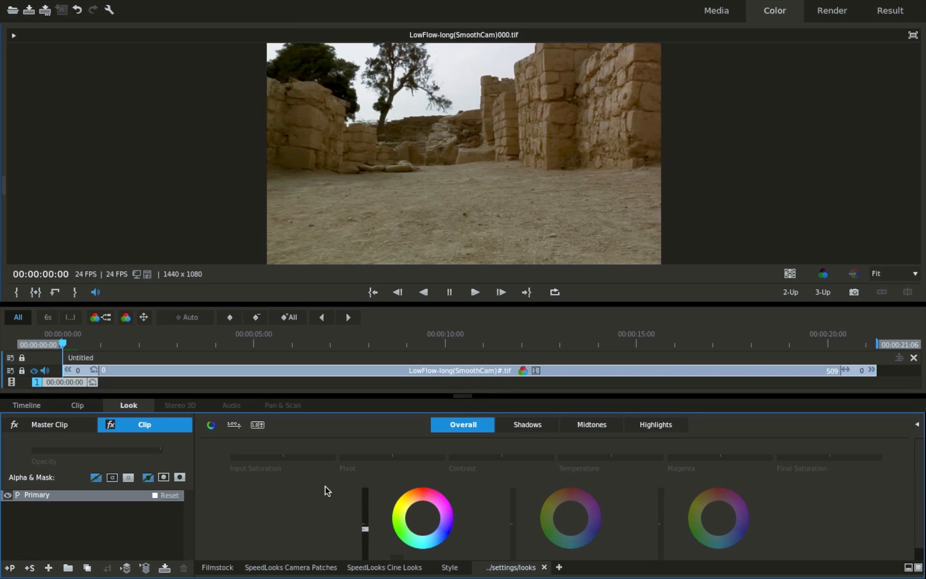
key("ctrl+z")
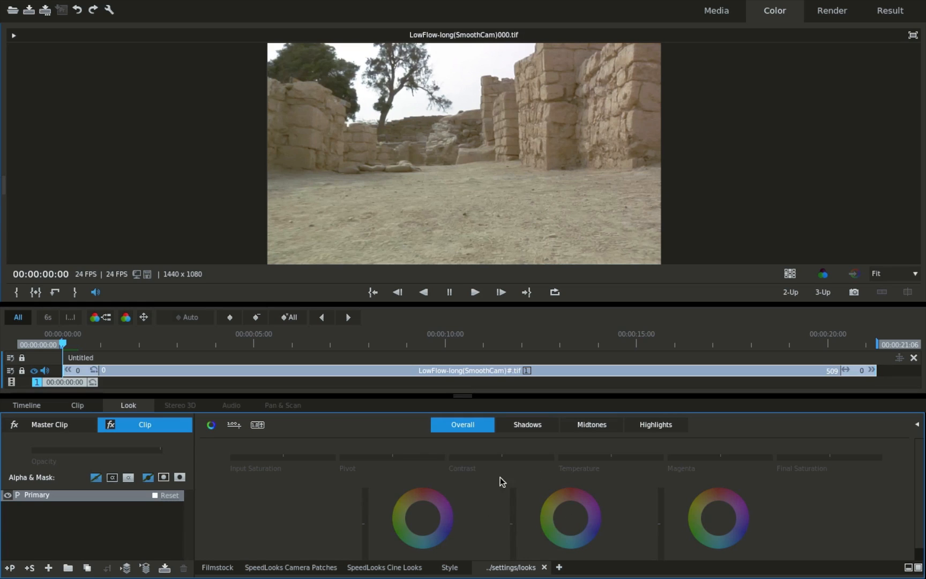
Step: Compare the slider and numeric display modes of the grading controls, and return to the color wheels
left_click(234, 424)
left_click(259, 426)
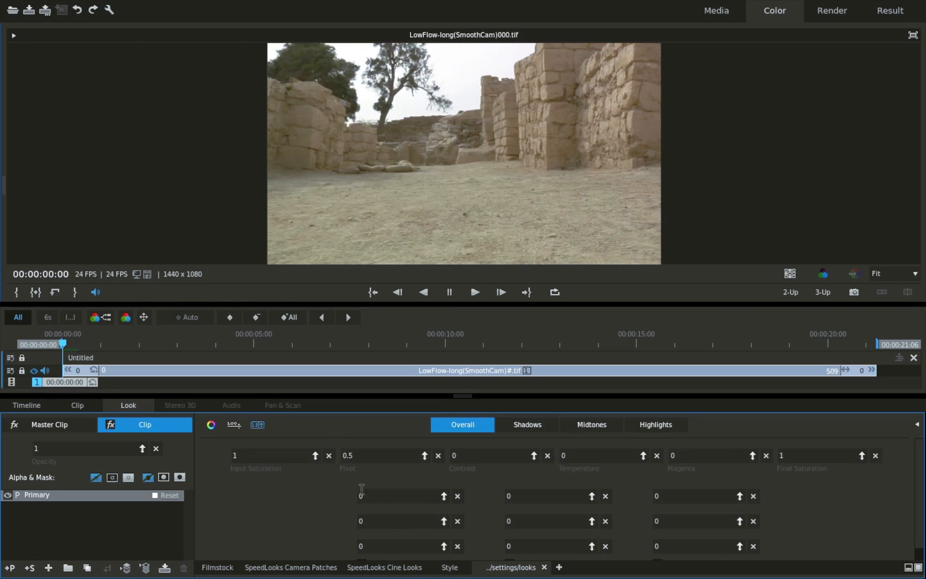
left_click(235, 424)
scroll(490, 517, "down", 1)
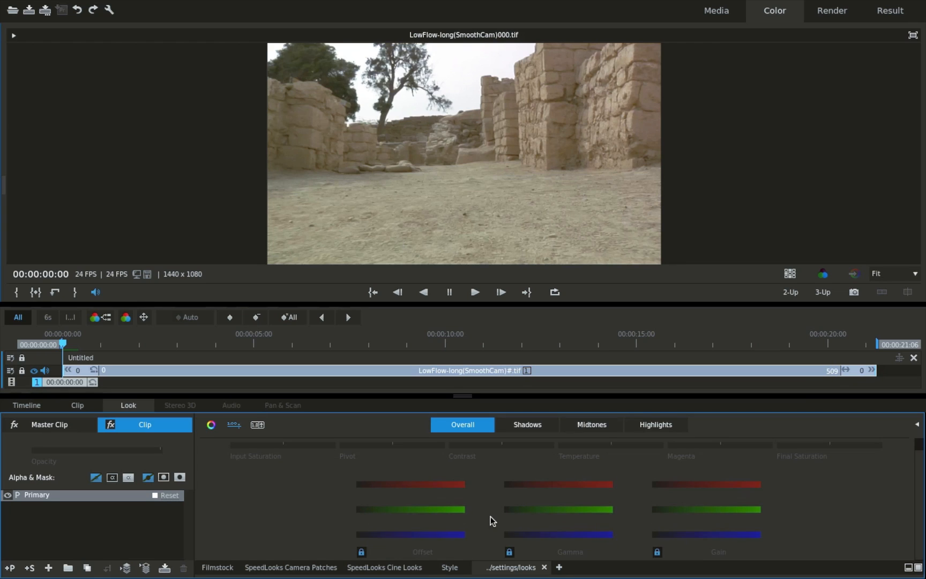
left_click(211, 426)
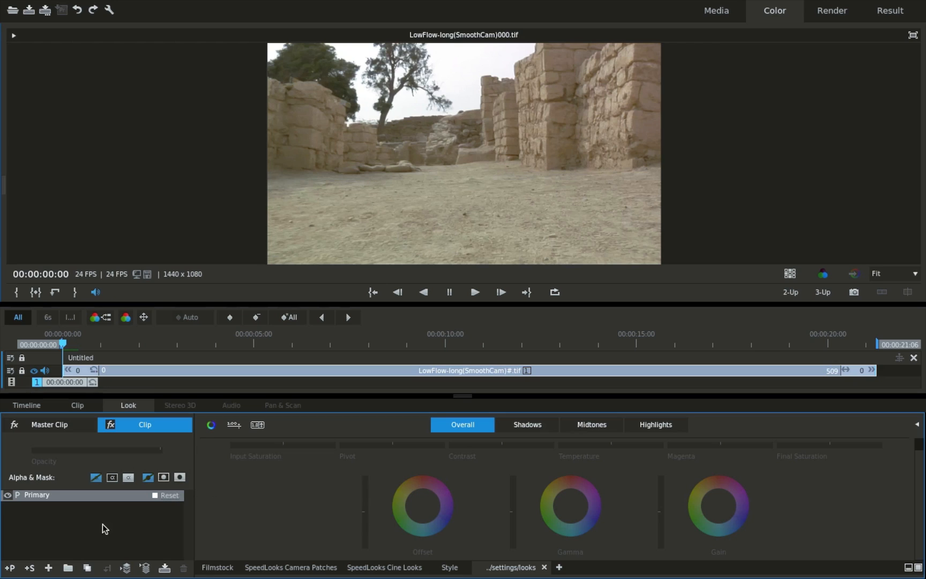
Step: Add an RGBCurves layer from the Curves effects above the Primary layer
left_click(49, 567)
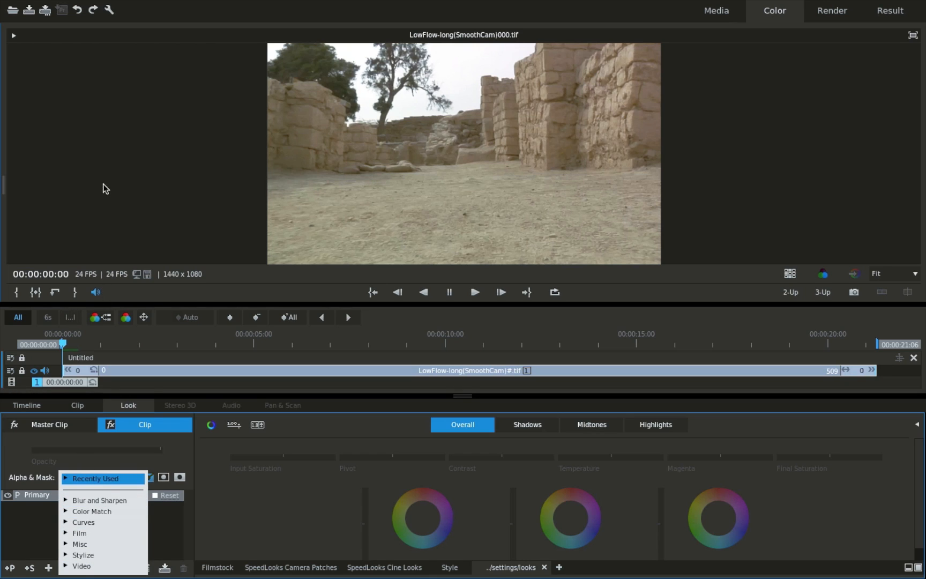
left_click(105, 525)
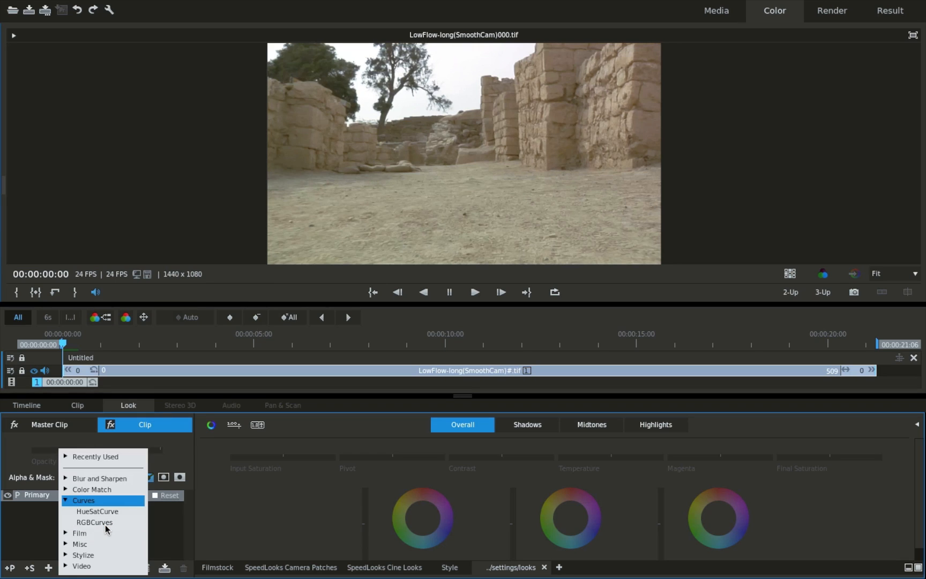
left_click(105, 524)
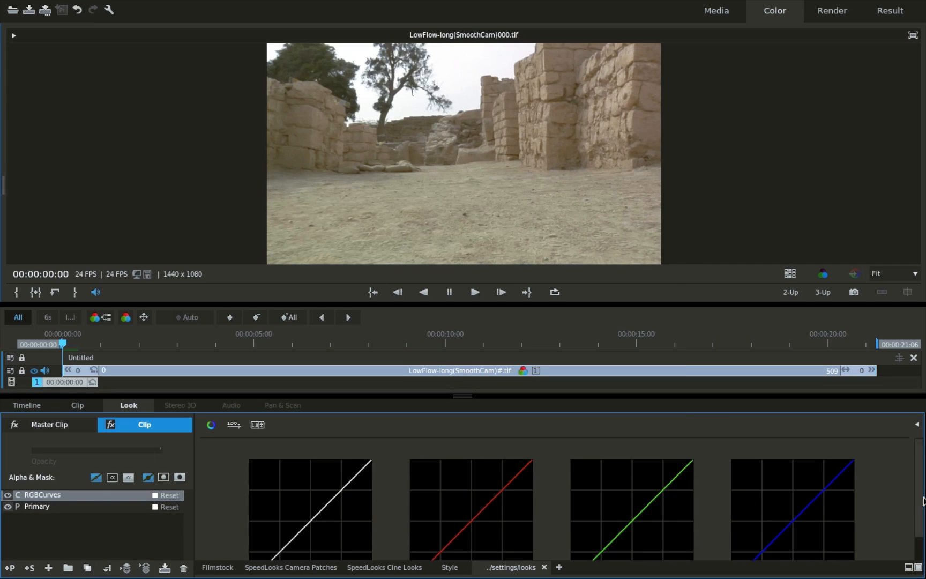
Step: Try placing adjustment points on the white master curve, and compare the Primary layer's controls with those of the RGBCurves layer
scroll(922, 550, "down", 1)
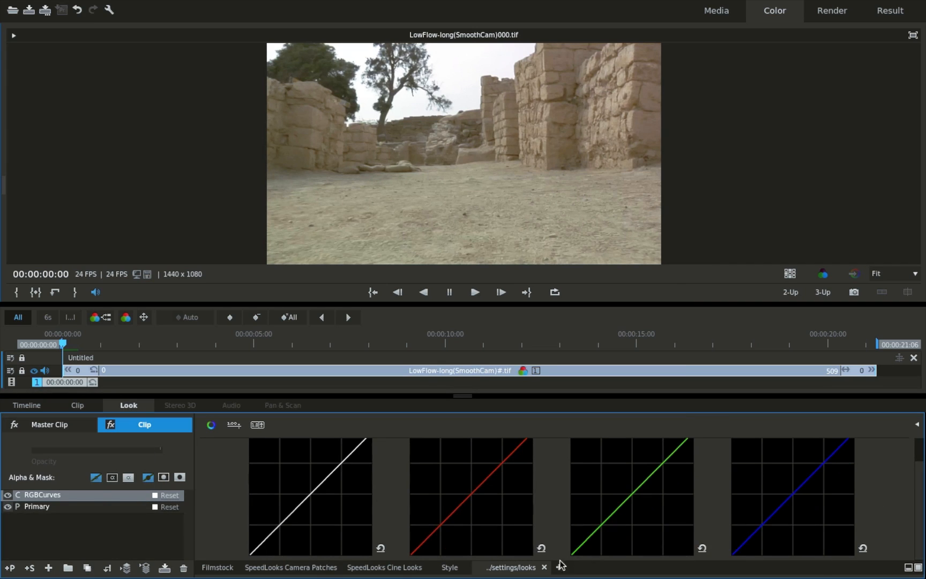
left_click(299, 505)
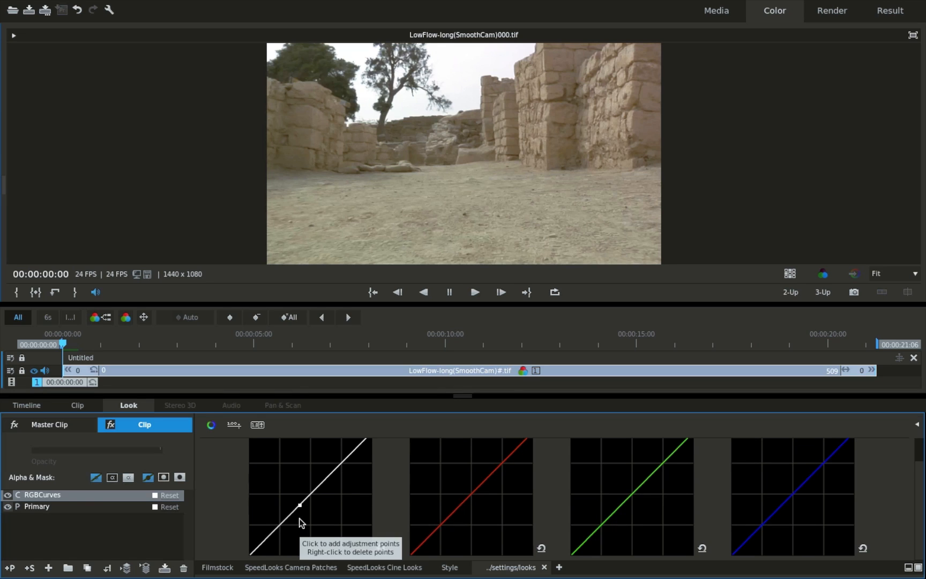
left_click(284, 522)
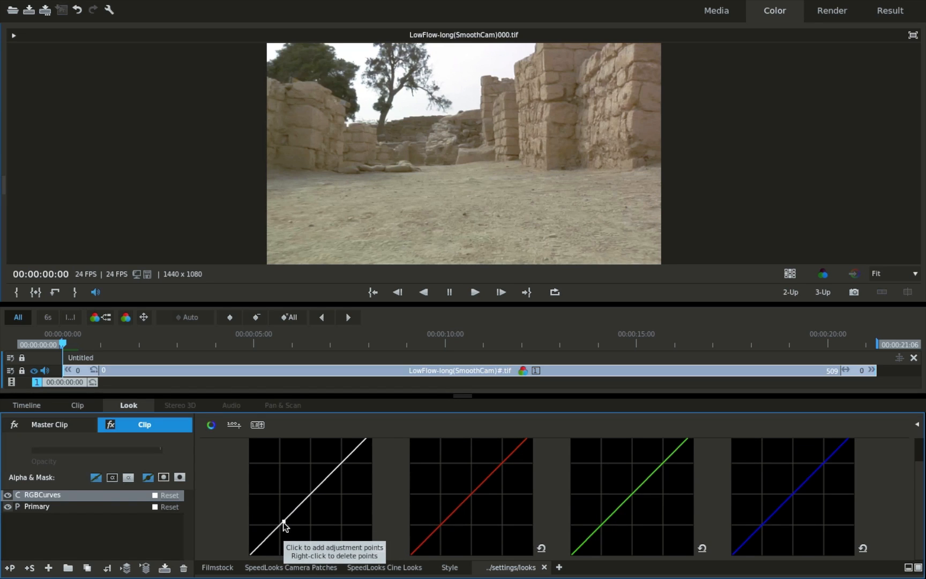
left_click(108, 505)
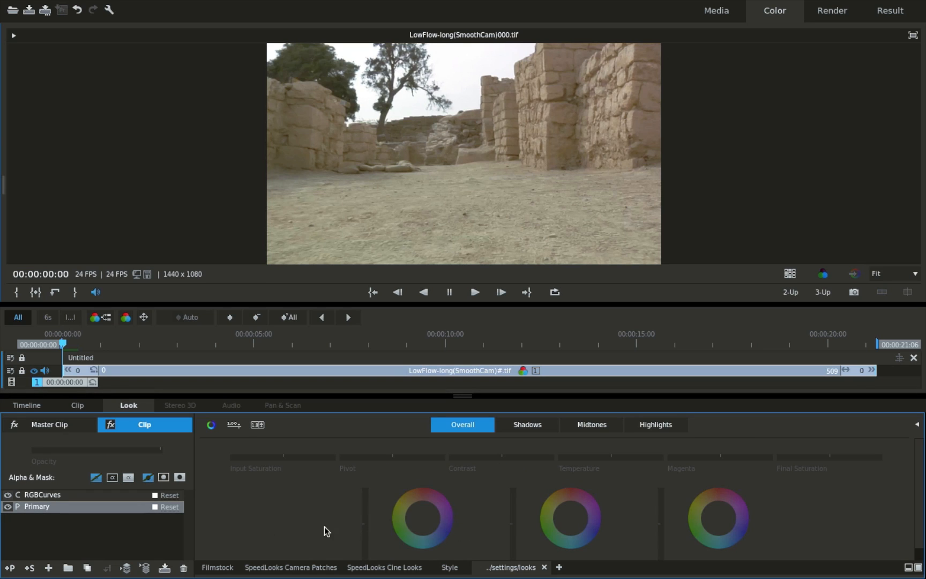
left_click(90, 495)
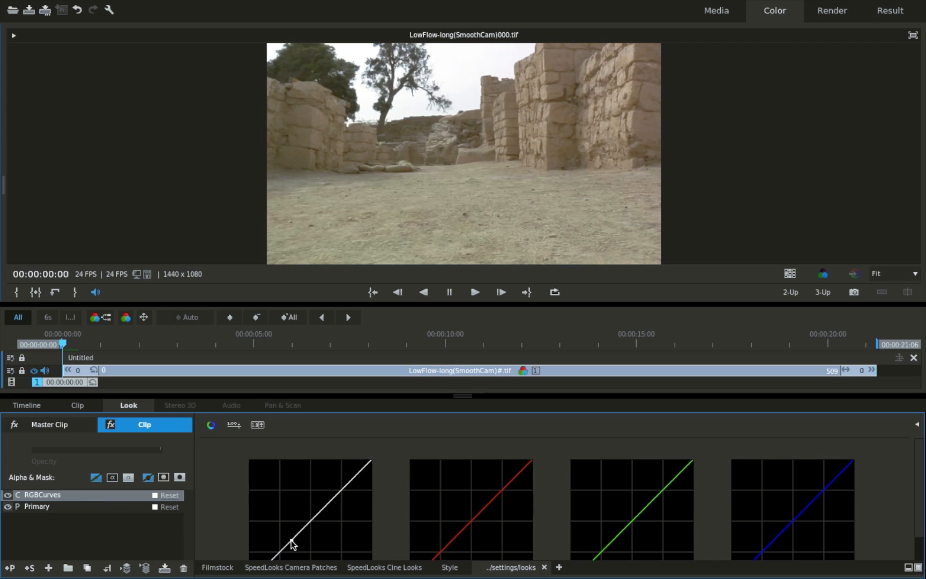
Step: Try an S-curve on the master curve with lowered shadows and raised highlights, and reset the curve
left_click(271, 534)
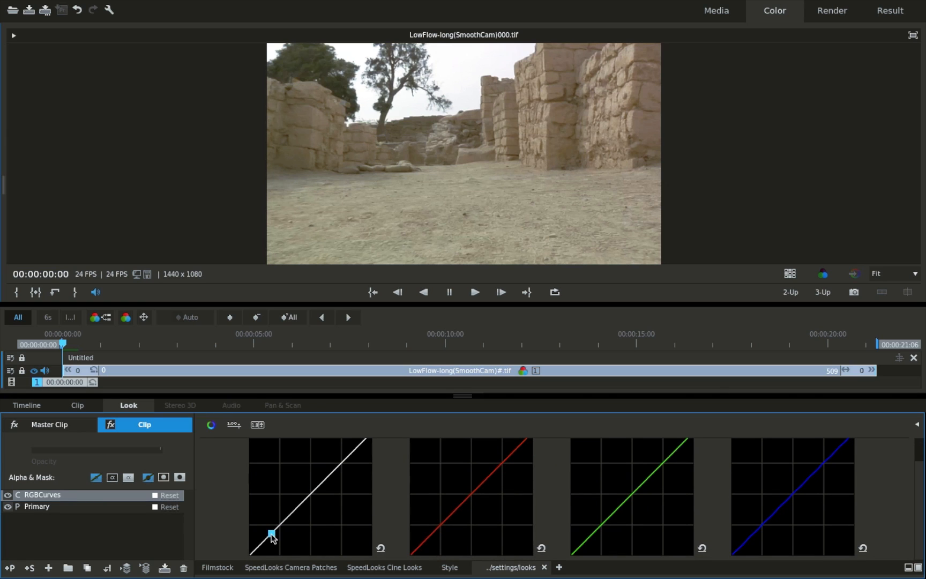
left_click_drag(272, 537, 279, 541)
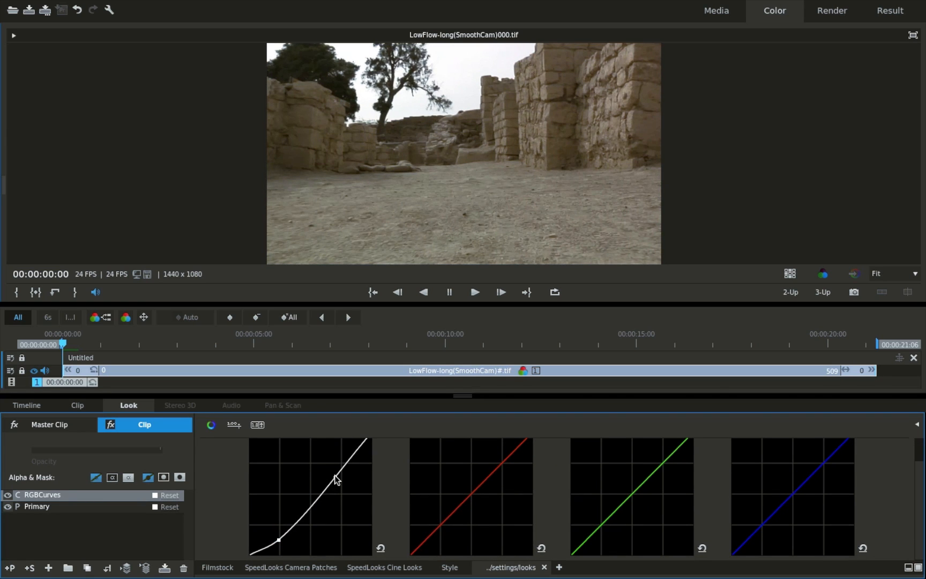
left_click_drag(336, 478, 332, 468)
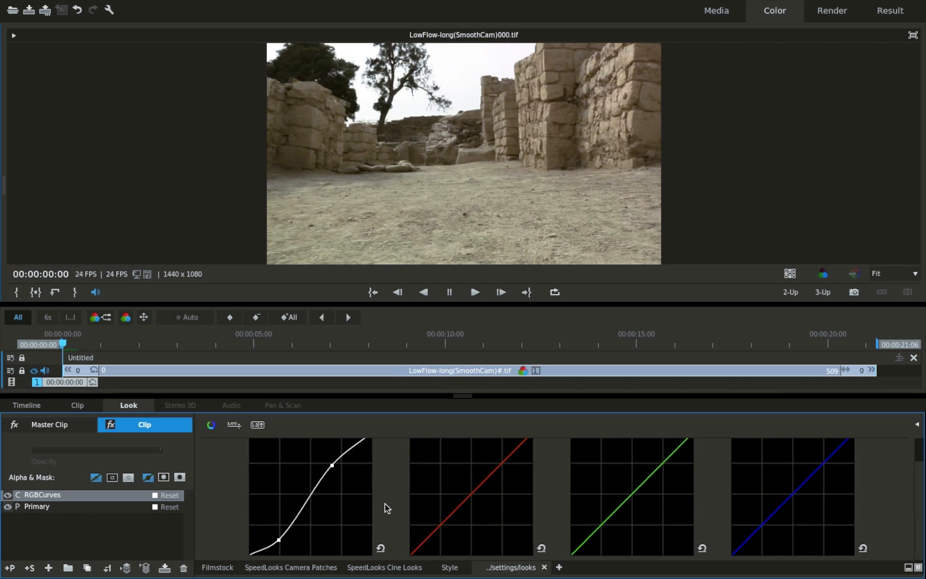
left_click(381, 548)
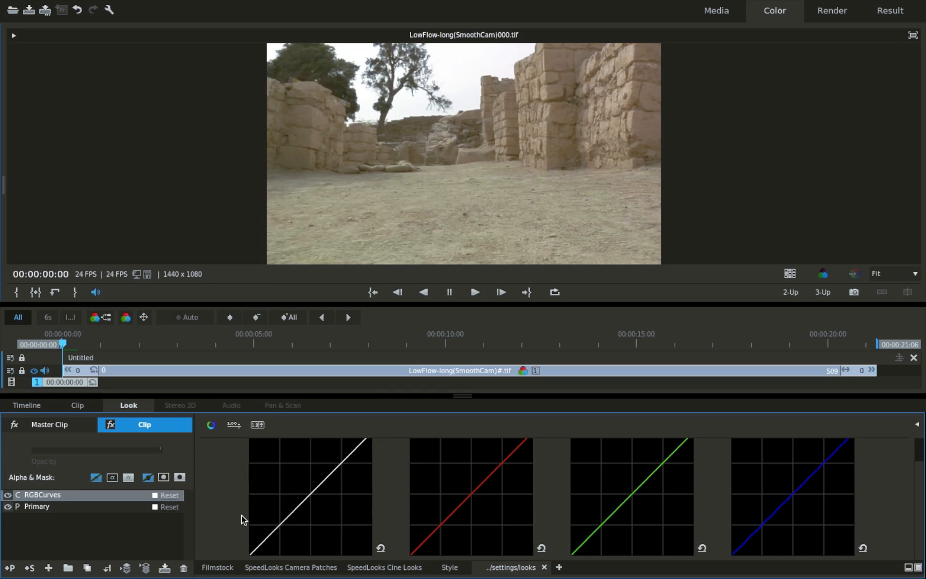
Step: Try adjusting the Primary layer's overall color wheel level and a Shadows contrast of 0.01, and reset the layer
left_click(89, 511)
left_click_drag(364, 523, 365, 526)
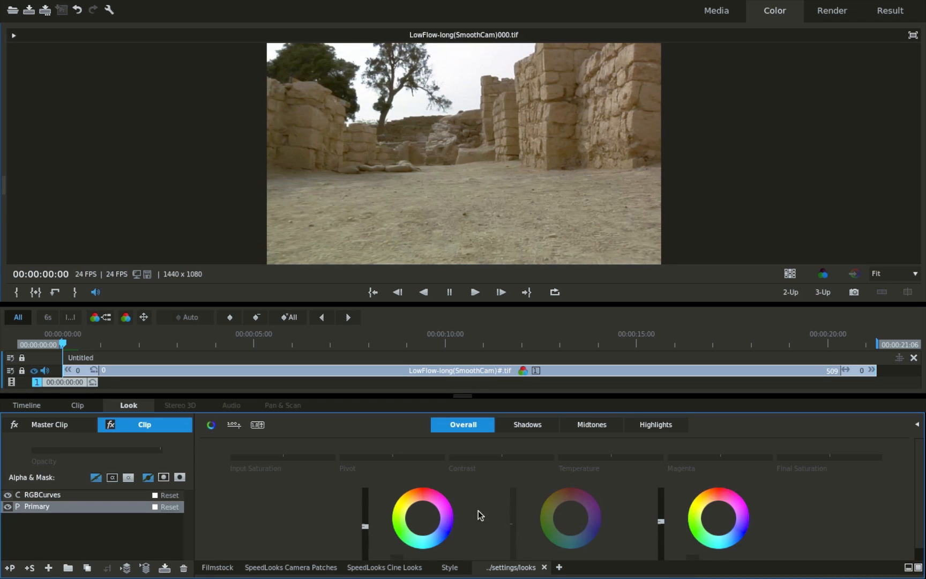
mouse_move(500, 457)
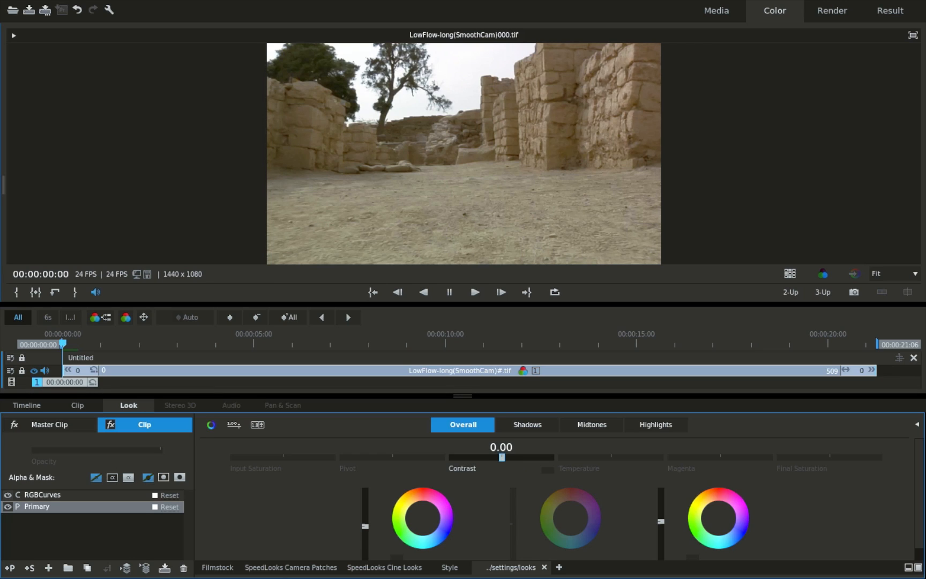
left_click(526, 424)
left_click_drag(501, 456, 502, 456)
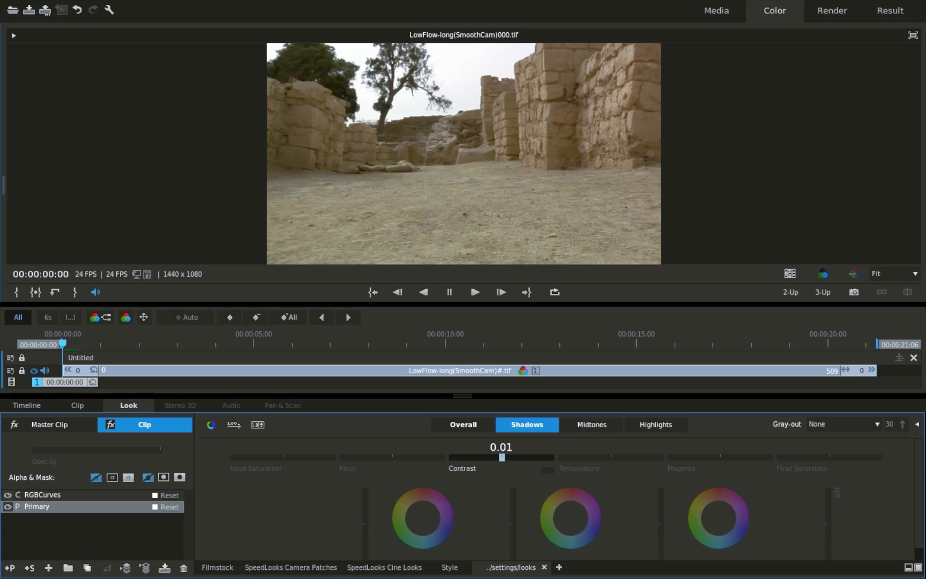
left_click(174, 507)
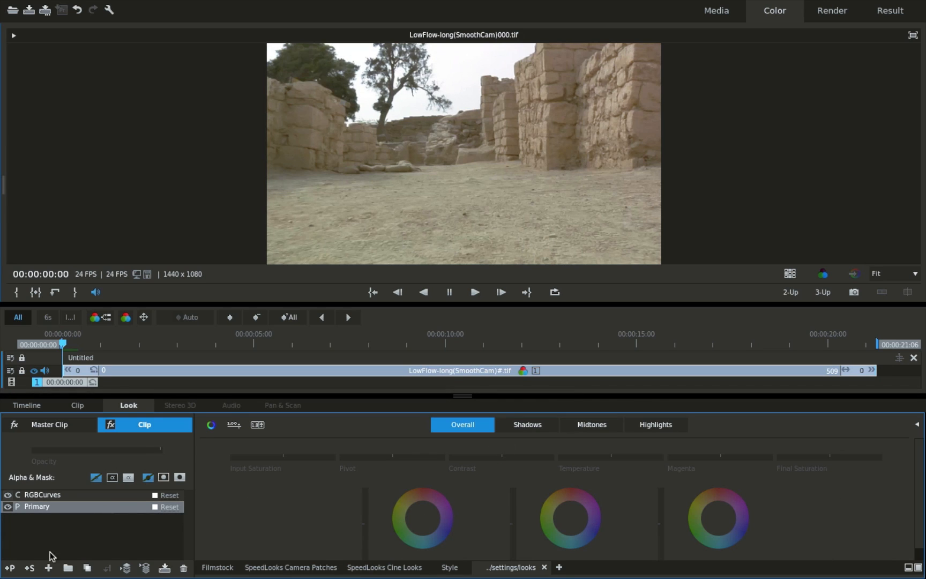
Step: Add a HueSatCurve layer from the Curves effects above the RGBCurves layer
left_click(49, 568)
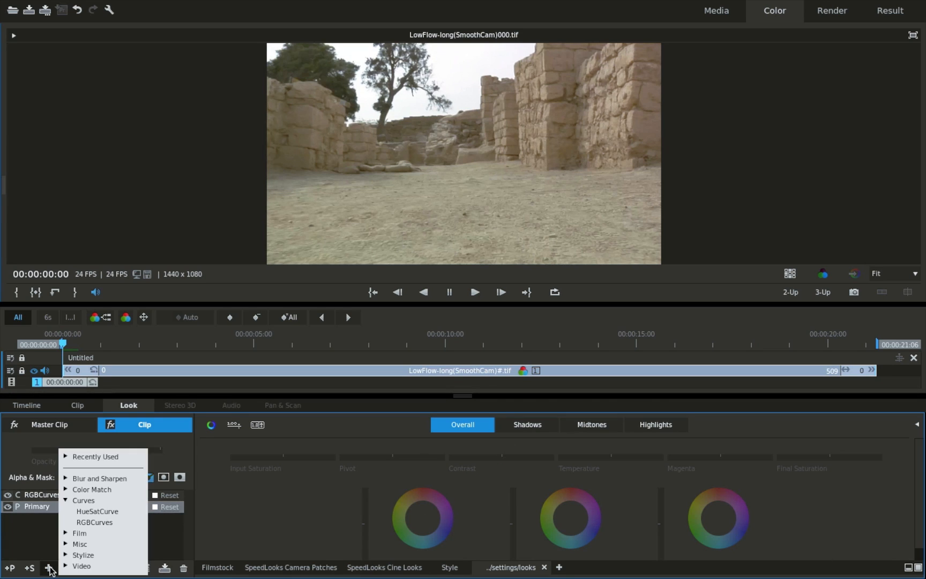
left_click(101, 512)
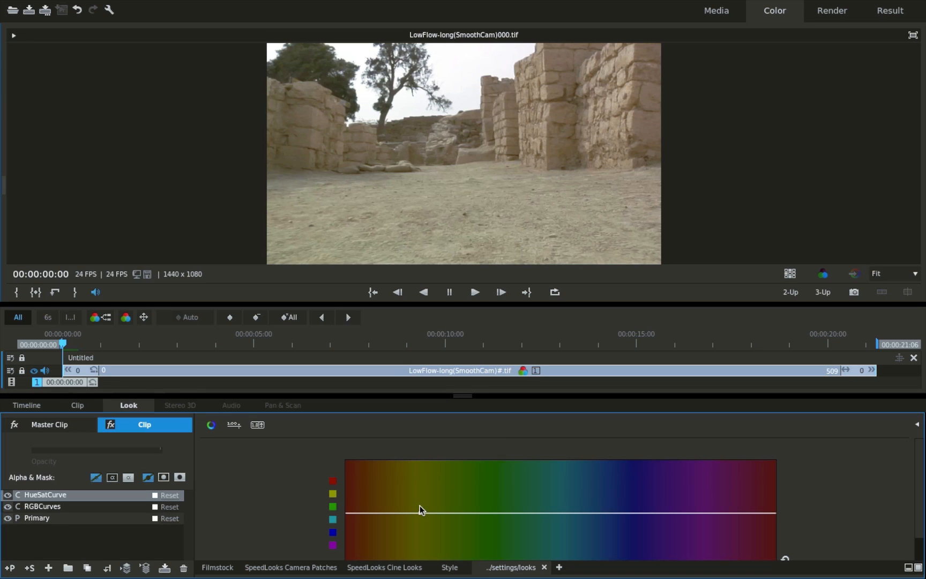
mouse_move(434, 191)
Step: Try boosting orange saturation to near the maximum on the HueSatCurve, with anchor points on either side of the raised point
scroll(266, 498, "down", 1)
scroll(266, 497, "up", 1)
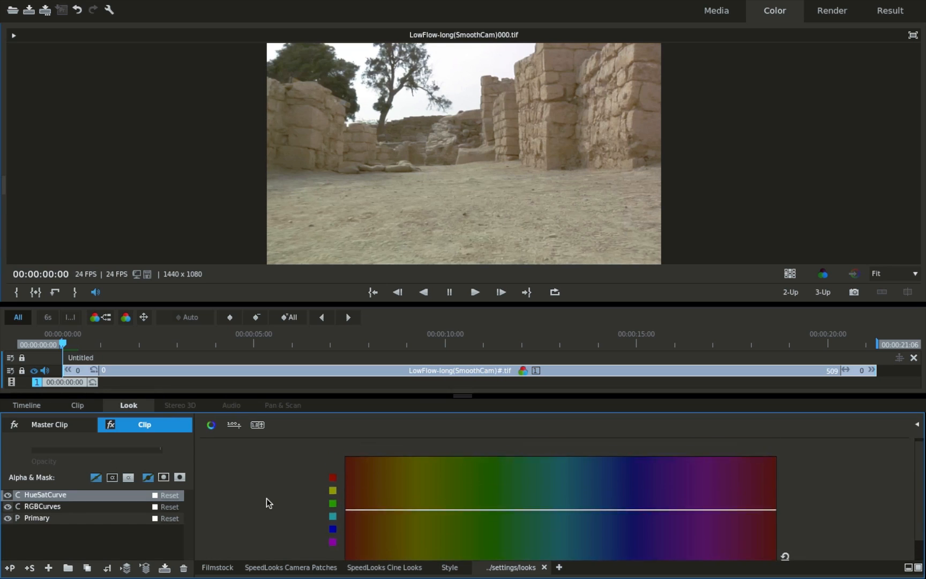
scroll(266, 498, "down", 1)
scroll(266, 498, "up", 1)
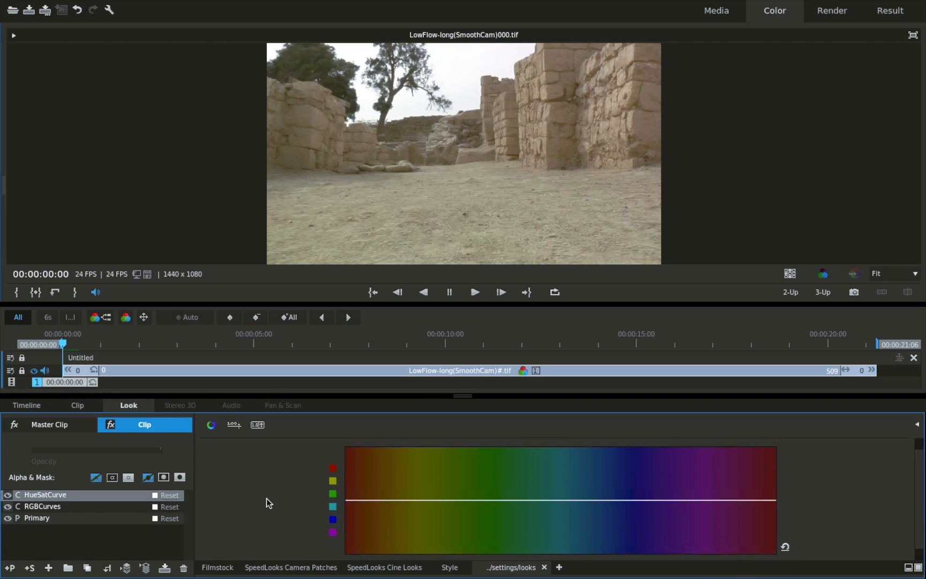
left_click(411, 499)
left_click(375, 499)
left_click_drag(375, 499, 377, 448)
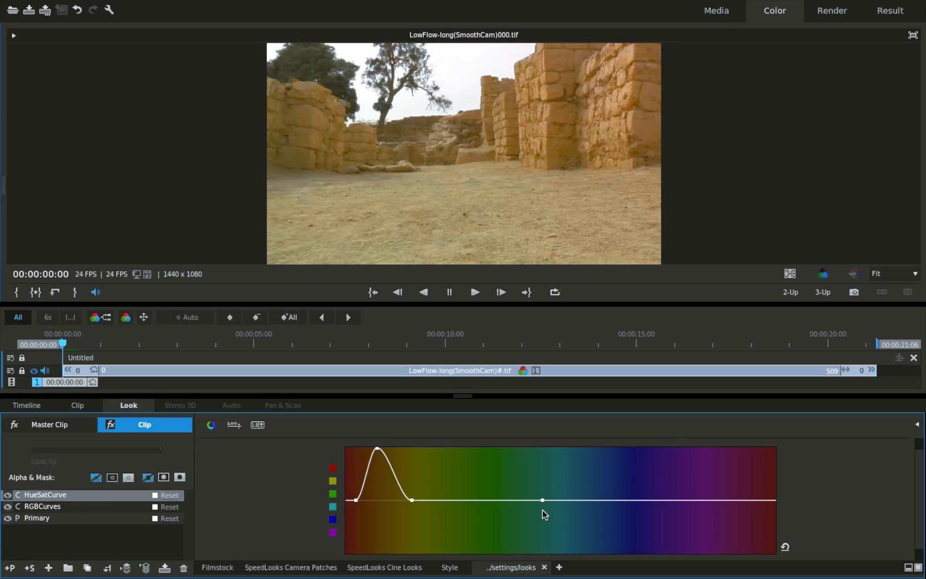
Step: Try raising green saturation to the maximum and lowering yellow saturation to the minimum on the HueSatCurve
left_click(474, 500)
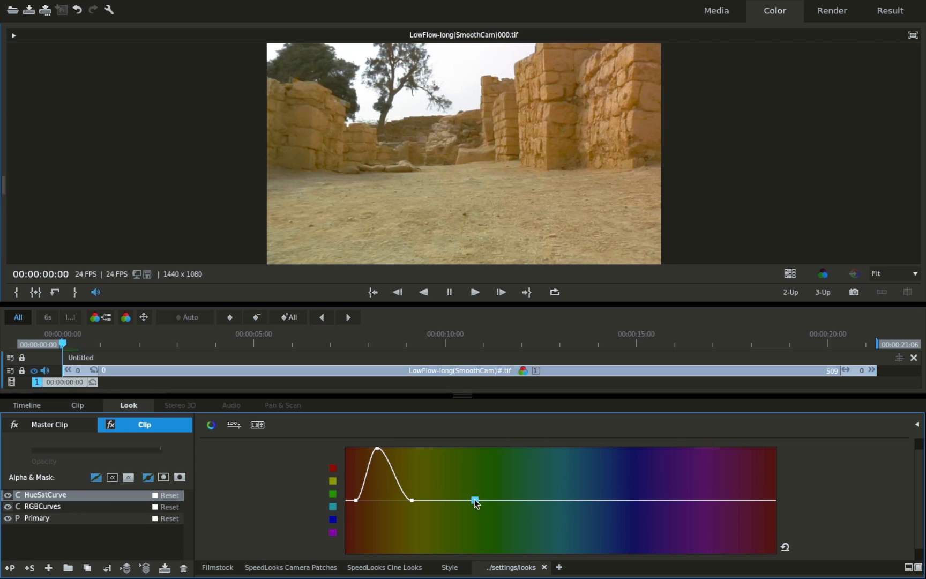
left_click(559, 500)
left_click_drag(474, 498, 482, 440)
left_click_drag(410, 499, 411, 549)
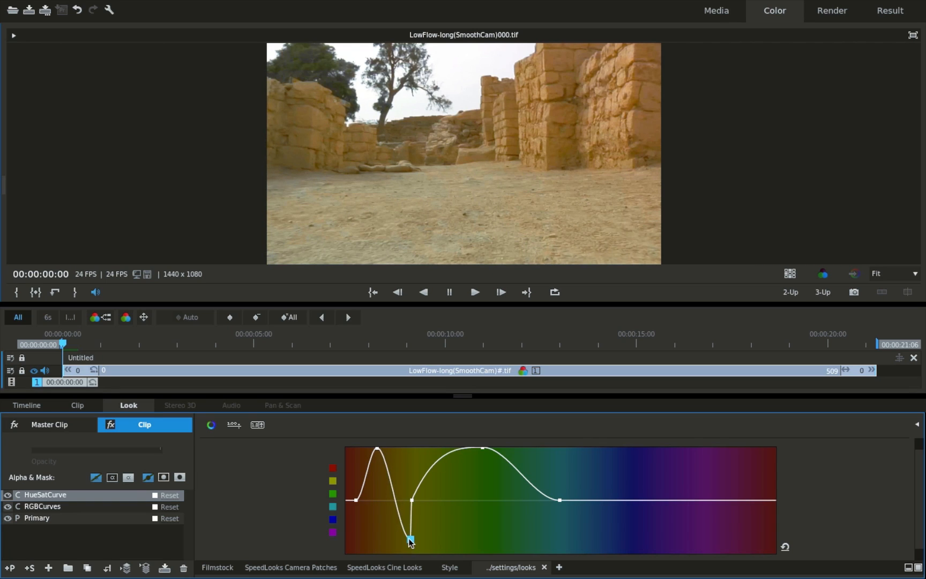
left_click(411, 499)
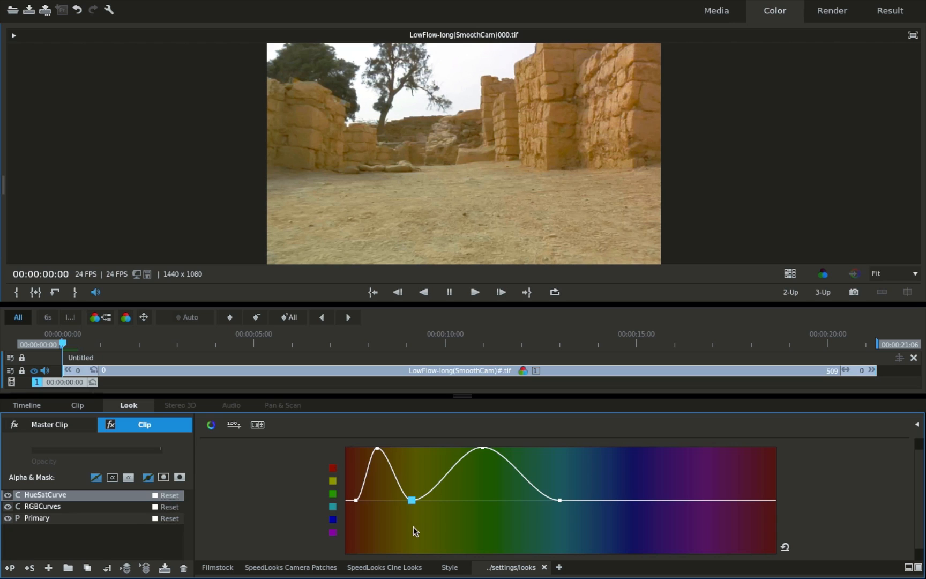
left_click_drag(412, 501, 405, 568)
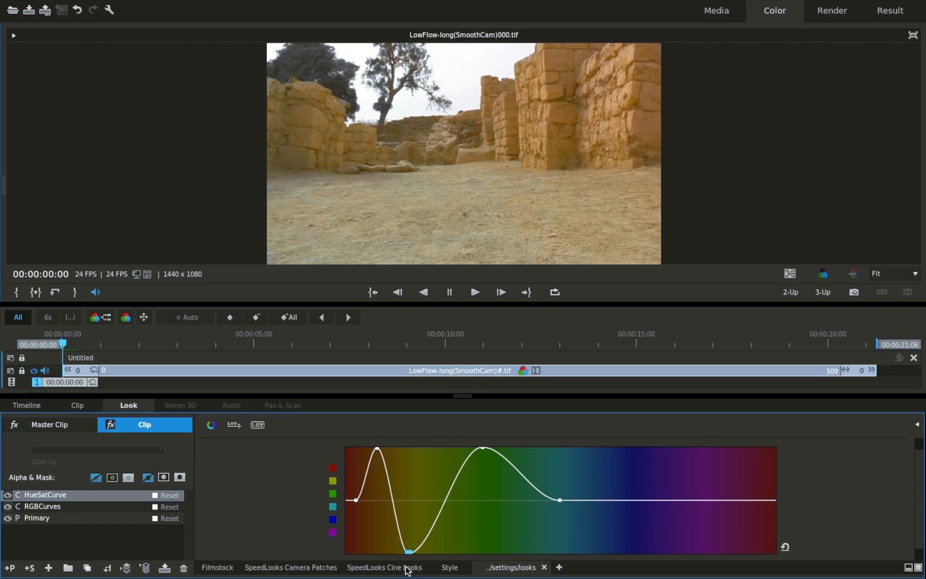
Step: Try lowering the orange point to slightly above neutral saturation, and reset the HueSatCurve
left_click(365, 480)
left_click_drag(377, 448, 379, 489)
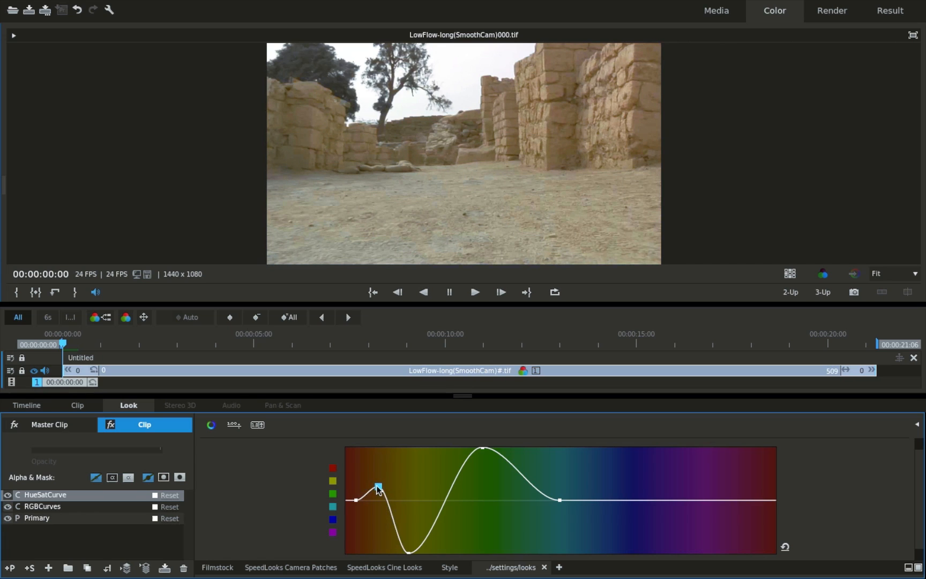
left_click(784, 547)
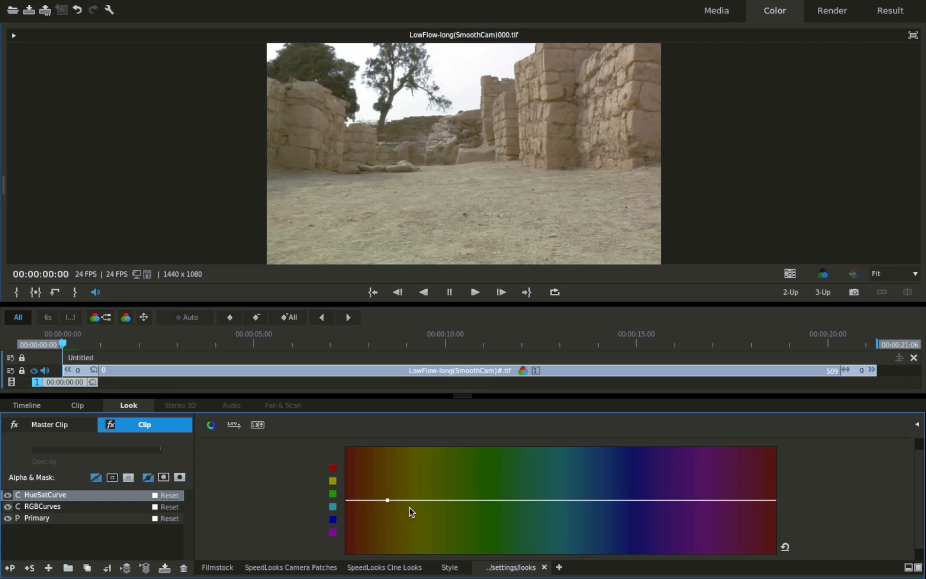
Step: Compare the RGBCurves layer's controls with those of the HueSatCurve layer
left_click(83, 506)
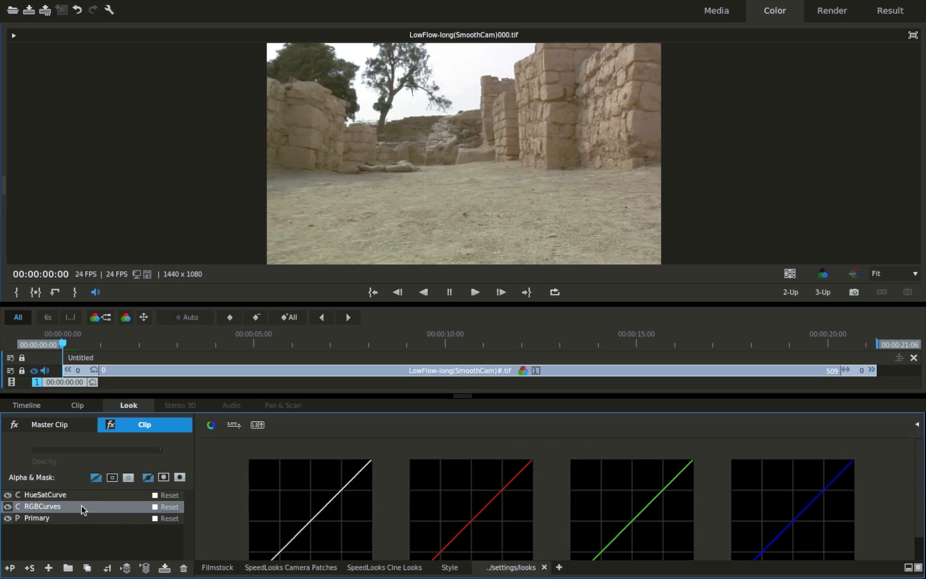
left_click(79, 495)
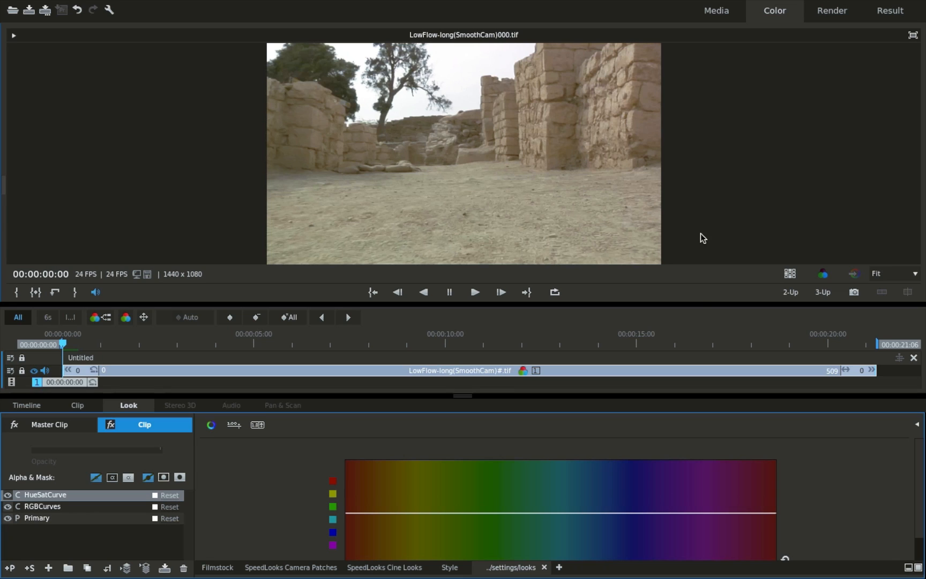
Step: Try placing adjustment points in the orange and yellow ranges of the HueSatCurve, and clear them from the curve
scroll(821, 490, "down", 1)
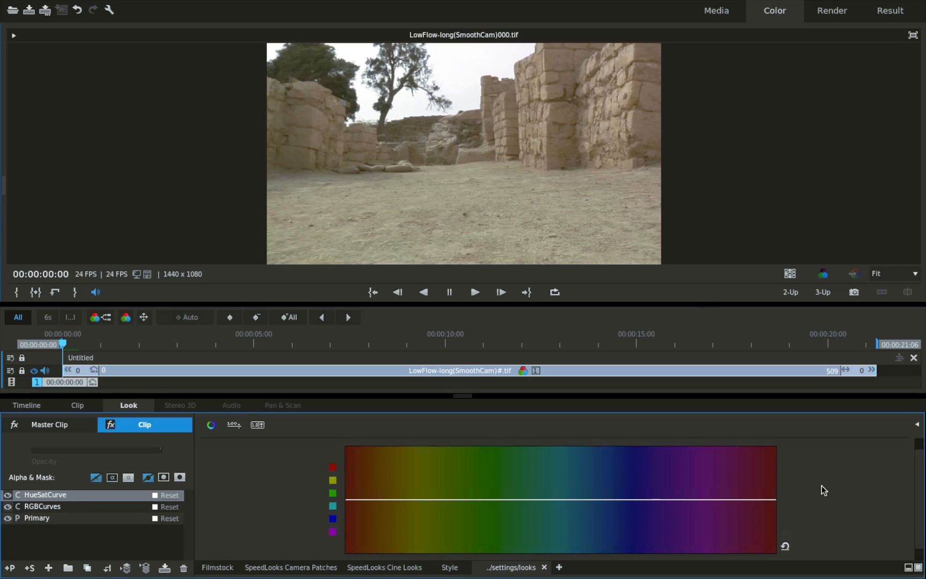
left_click(444, 498)
left_click(375, 499)
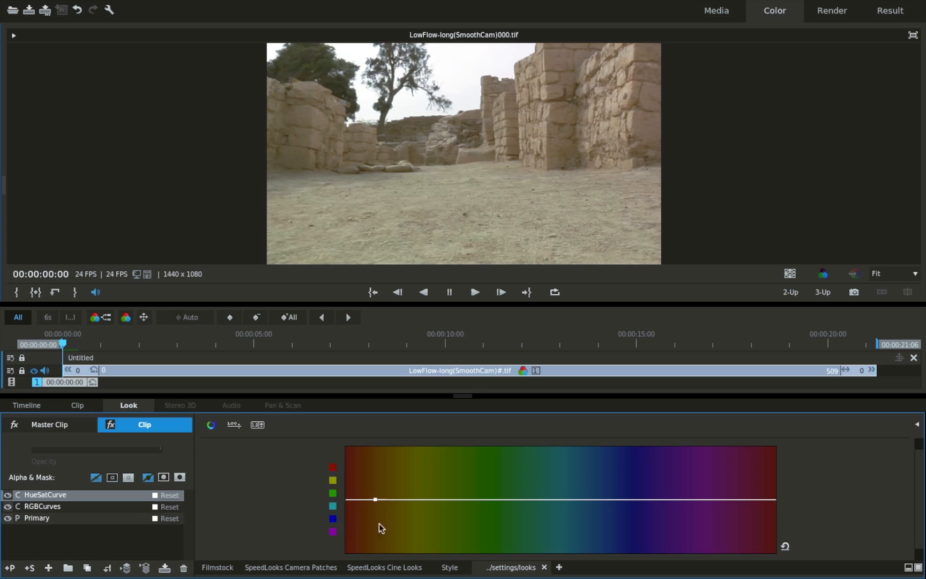
left_click(400, 499)
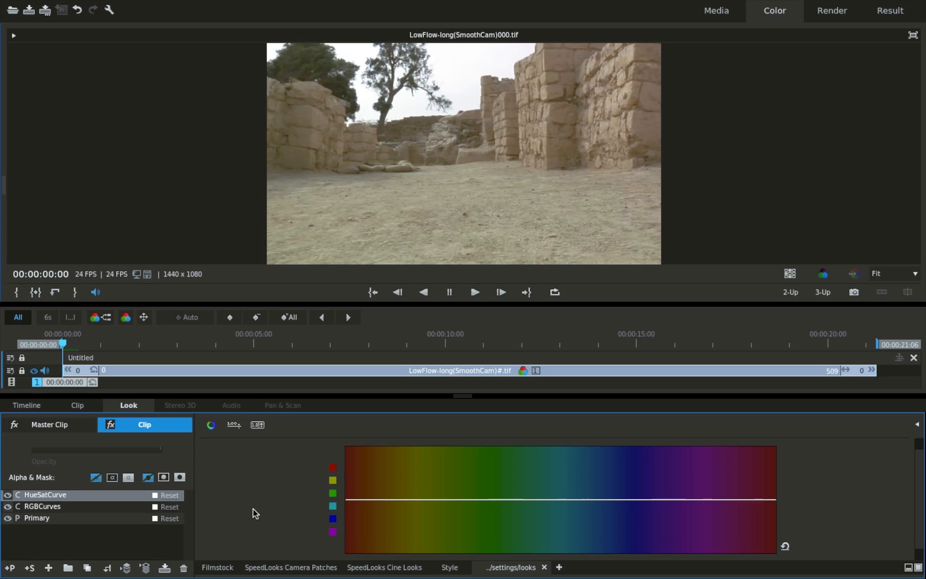